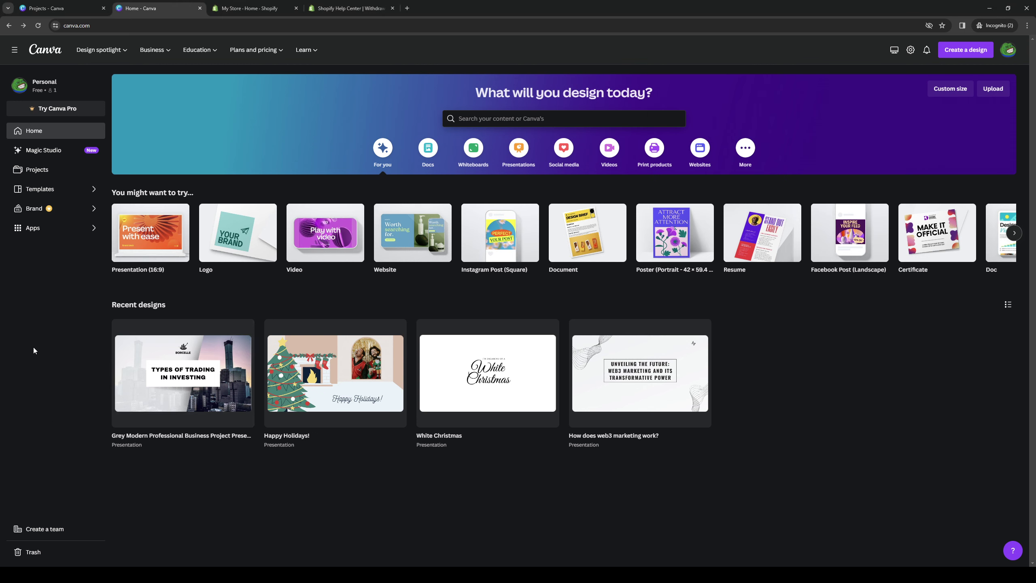
From Projects, open the Types of Trading in Investing presentation for editing.
{"action": "left_click", "coordinate": [79, 174]}
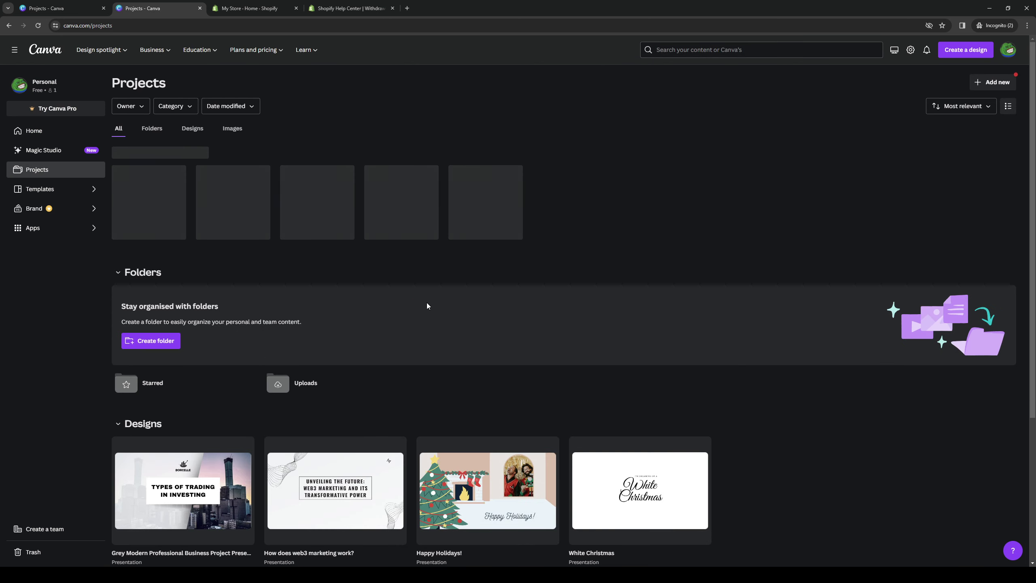
{"action": "mouse_move", "coordinate": [148, 194]}
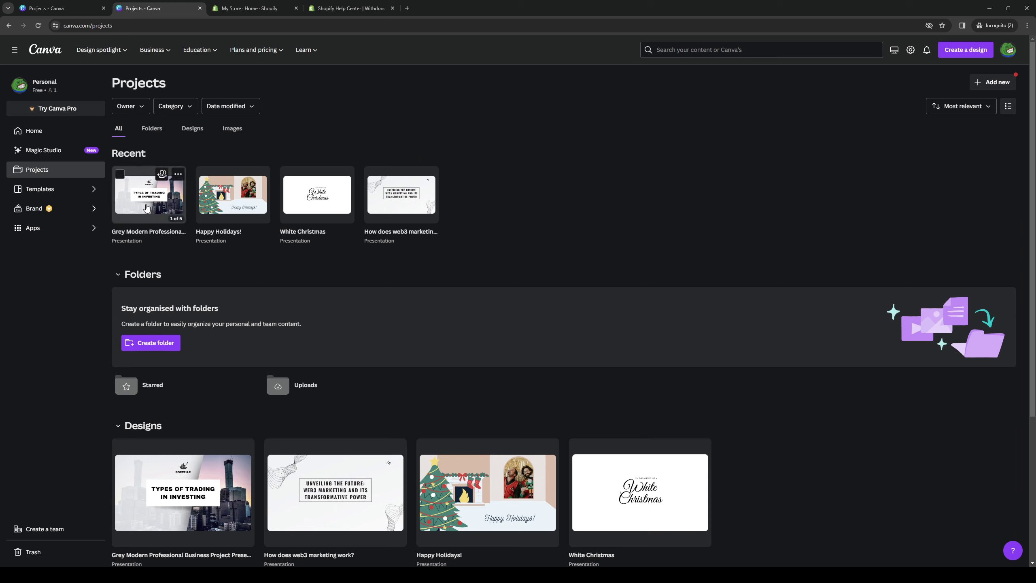
{"action": "left_click", "coordinate": [178, 174]}
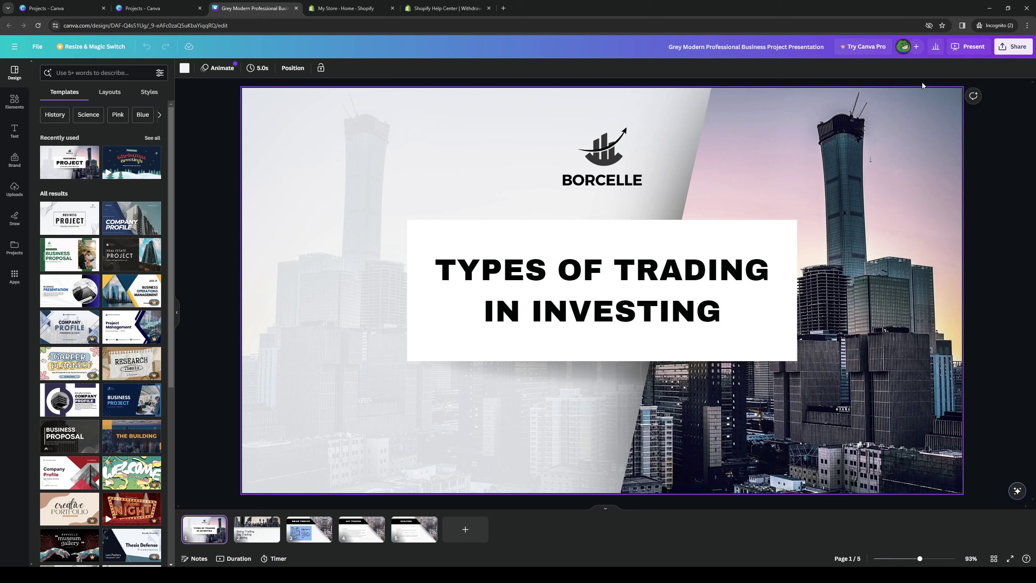
View the design's people-with-access list, showing only the owner, then dismiss it.
{"action": "left_click", "coordinate": [916, 46]}
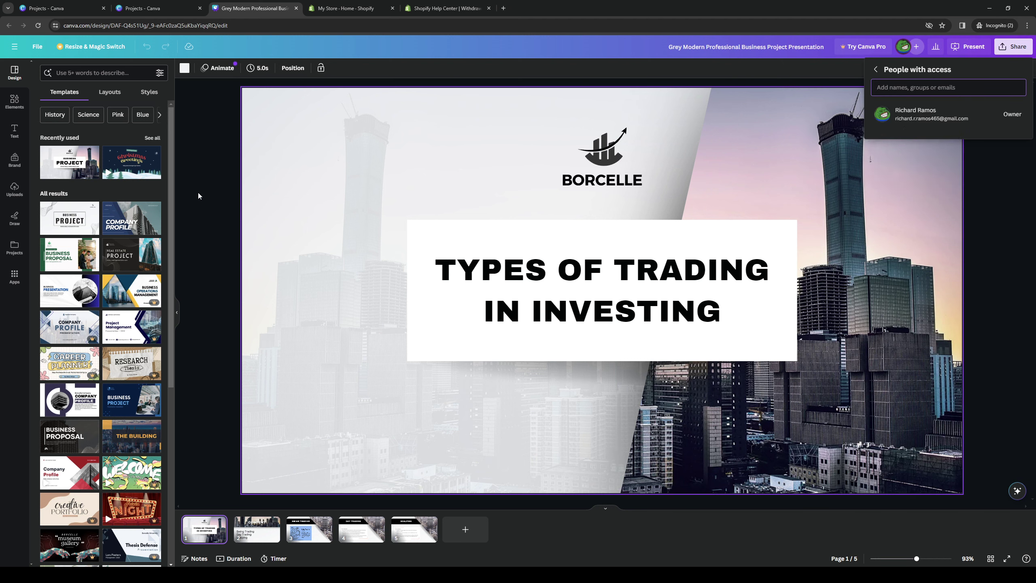
{"action": "left_click", "coordinate": [984, 159]}
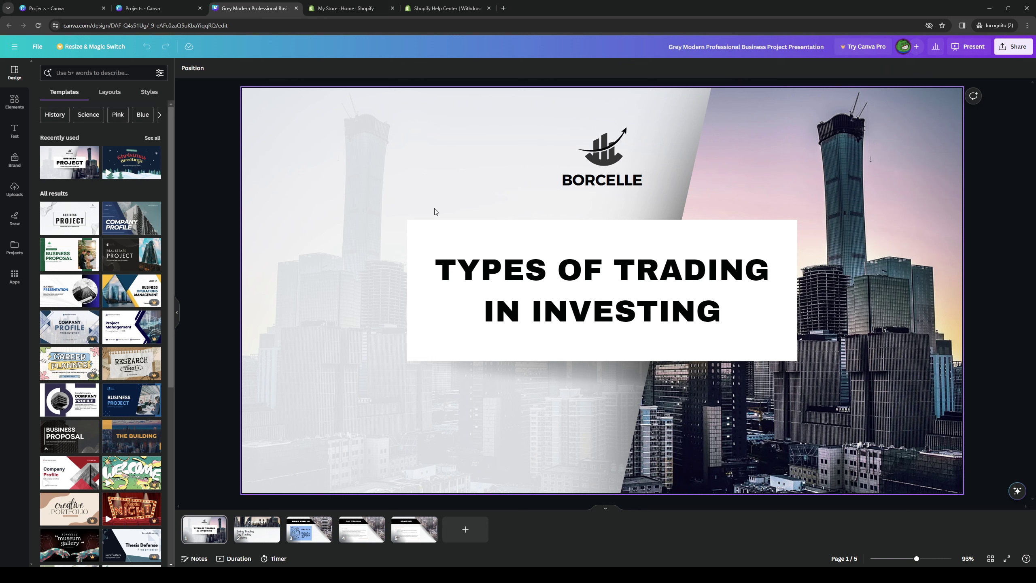
Close the presentation, check People settings listing only the owner, then navigate back.
{"action": "left_click", "coordinate": [297, 9]}
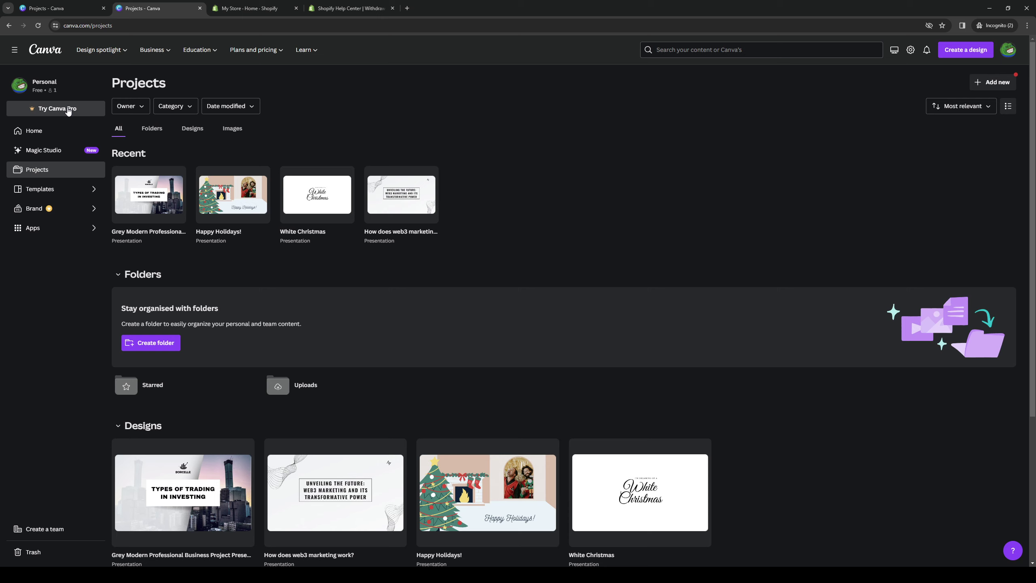
{"action": "left_click", "coordinate": [34, 131]}
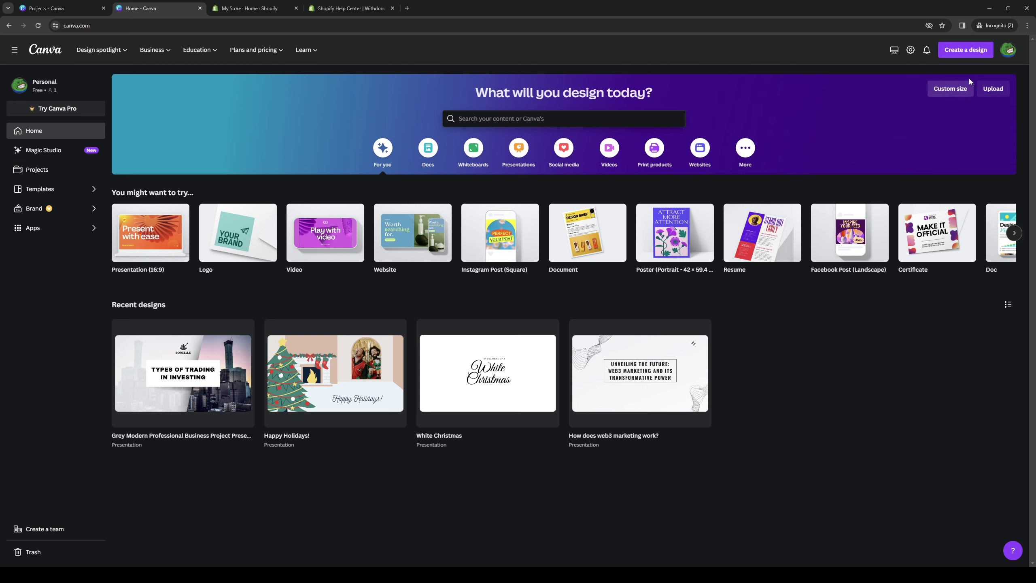
{"action": "left_click", "coordinate": [910, 49]}
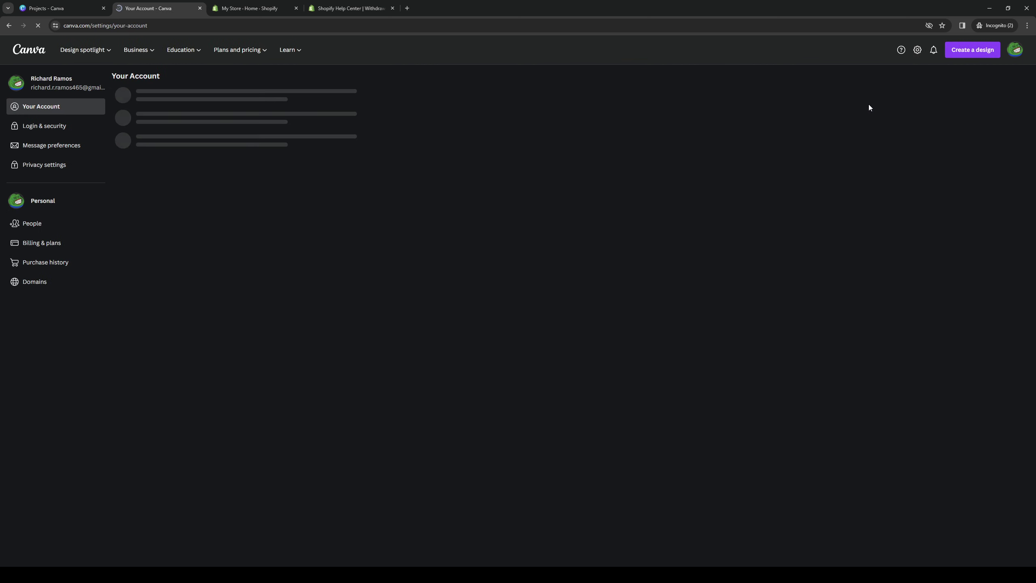
{"action": "left_click", "coordinate": [45, 231]}
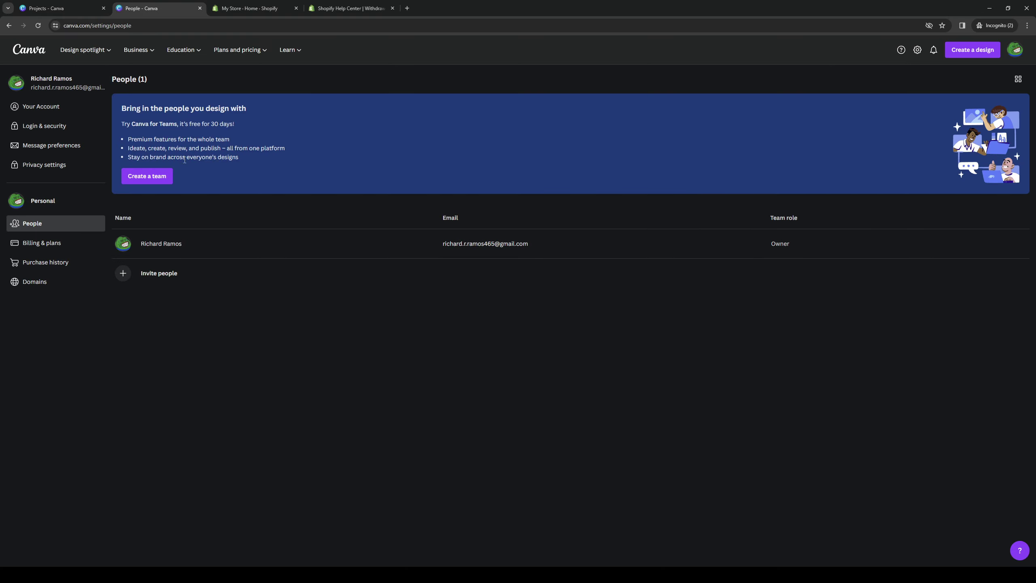
{"action": "left_click", "coordinate": [9, 25]}
{"action": "left_click", "coordinate": [8, 25]}
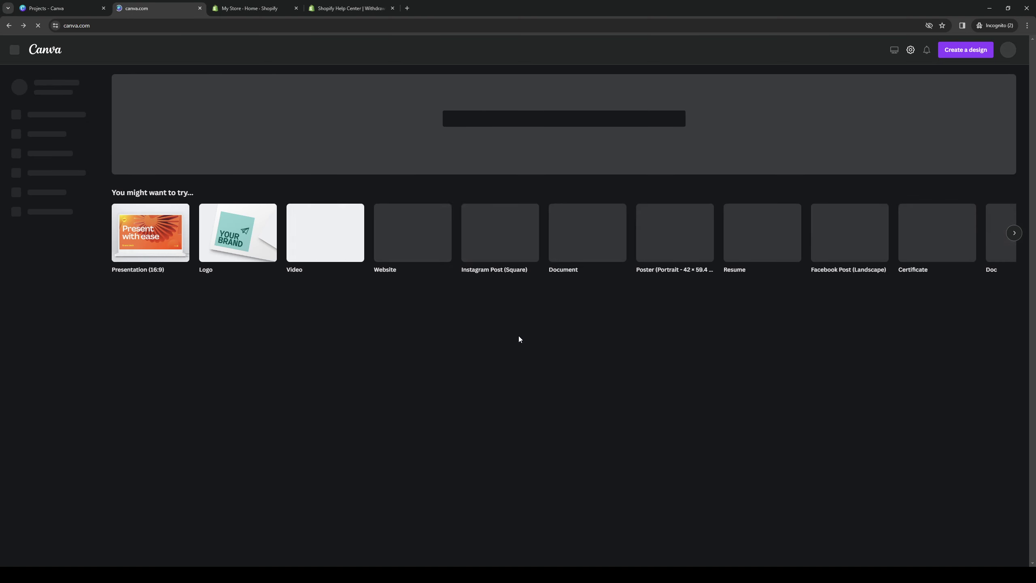